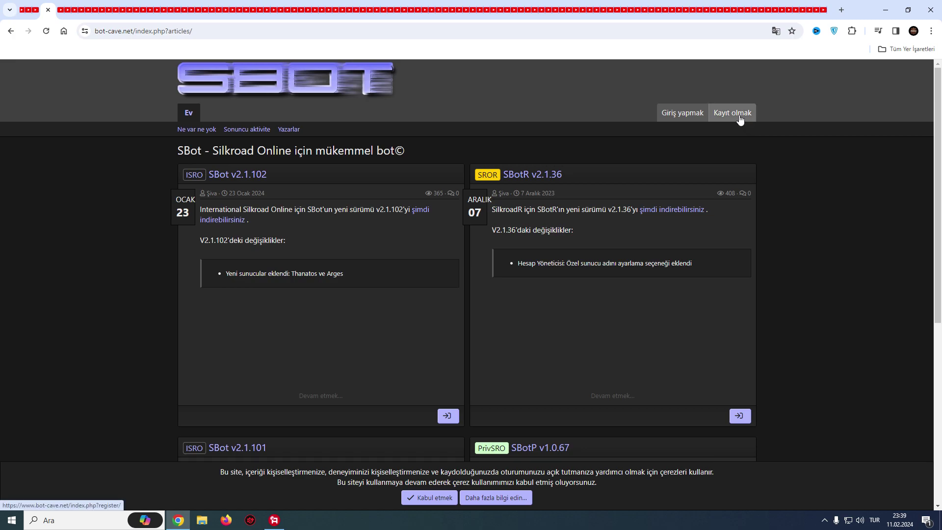
Open the 'Kayıt olmak' registration form from the top-right of the forum page.
left_click(739, 118)
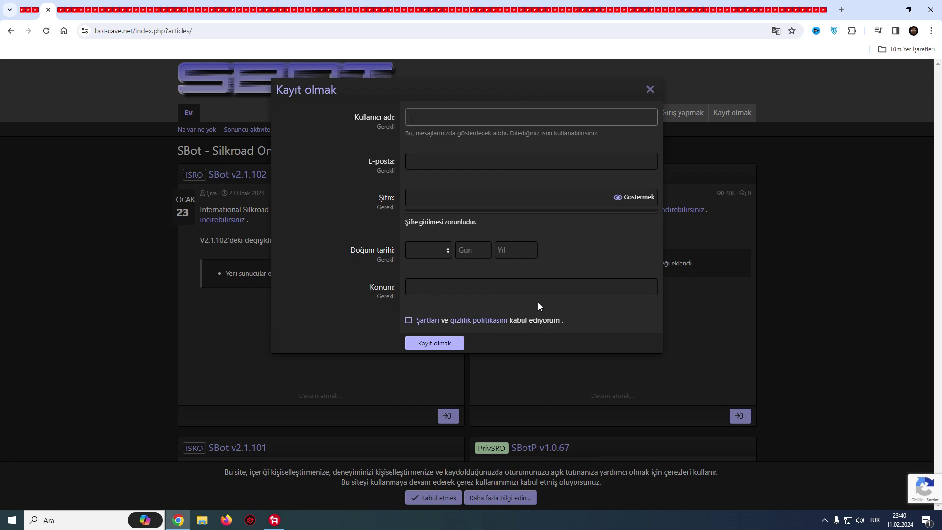
Enter a new username in the Kullanıcı adı field; the site flags it as already in use.
type("SilkroadMax")
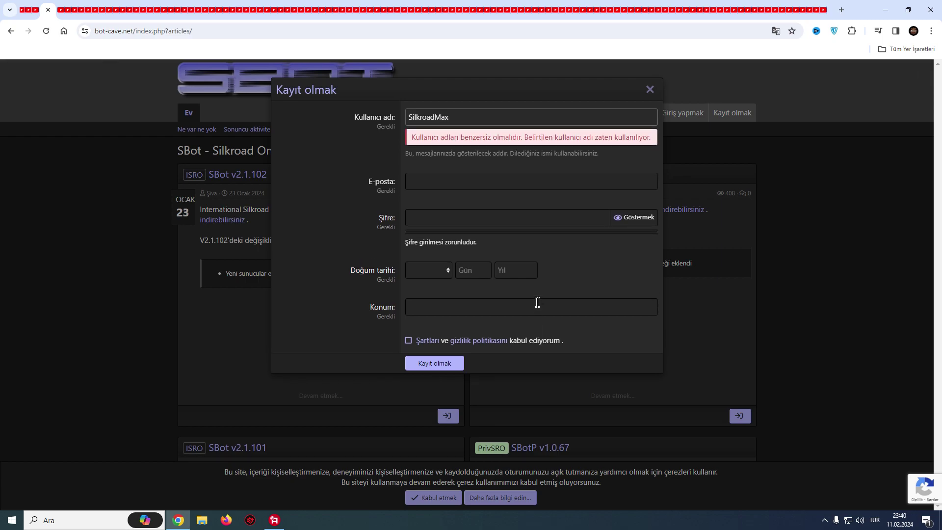
type("TV")
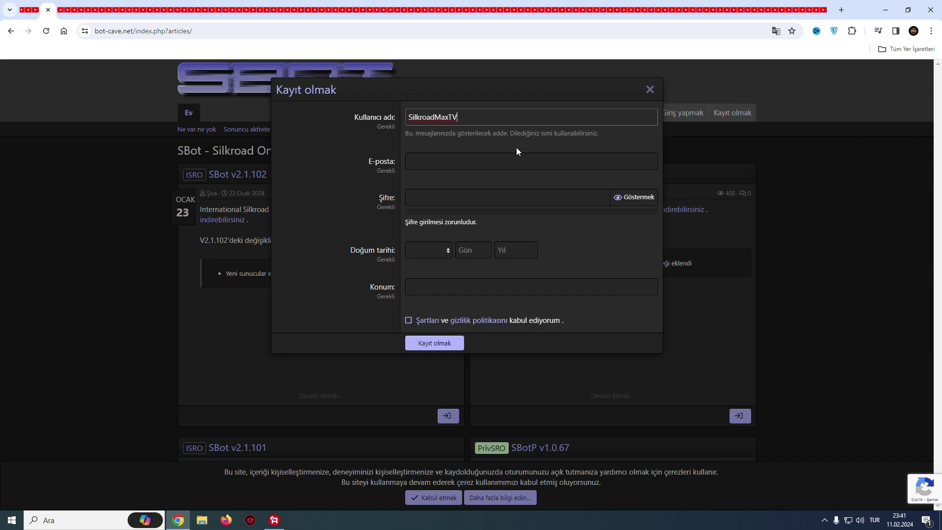
Fill in the account's e-mail address and password on the registration form.
left_click(483, 164)
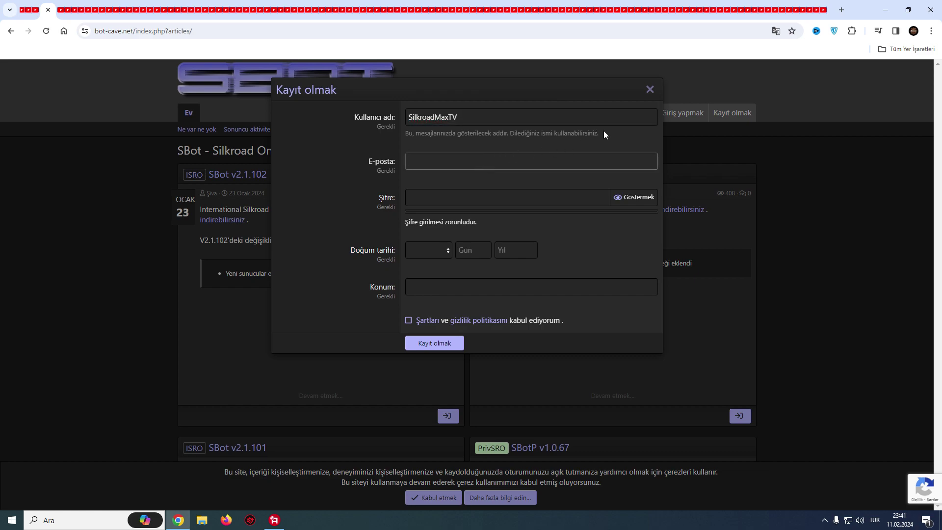
key("Tab")
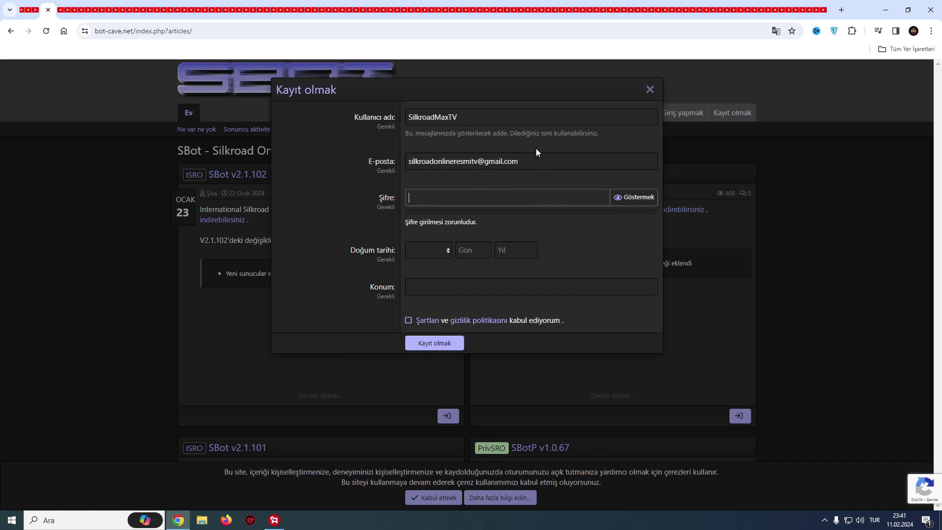
type("••••")
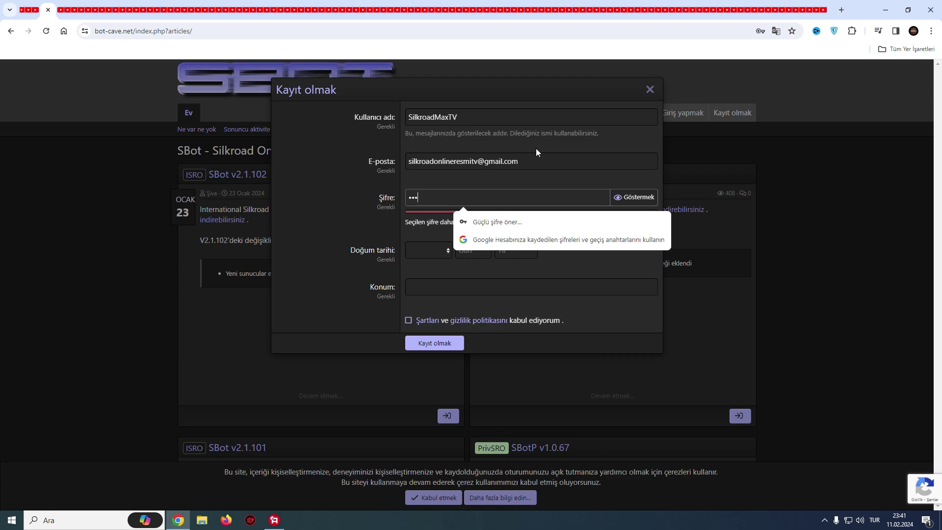
type("••••••••••••••")
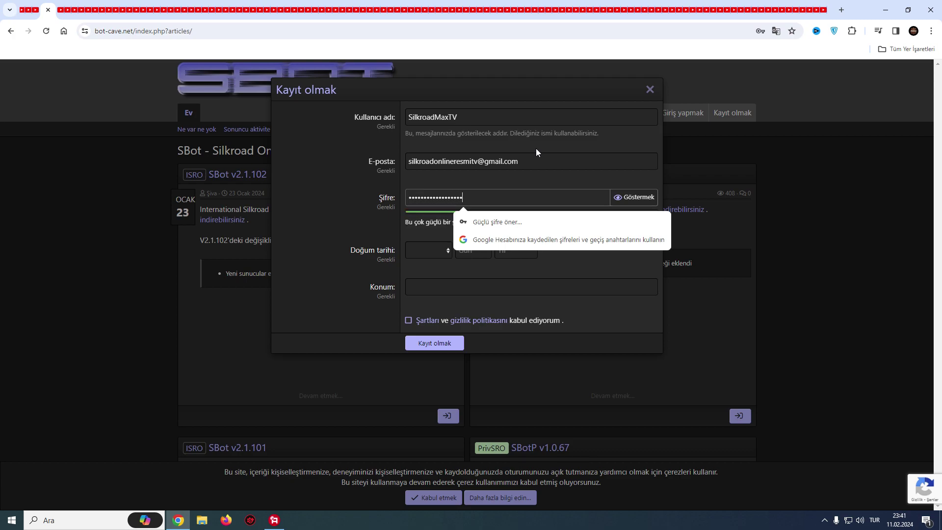
left_click(630, 176)
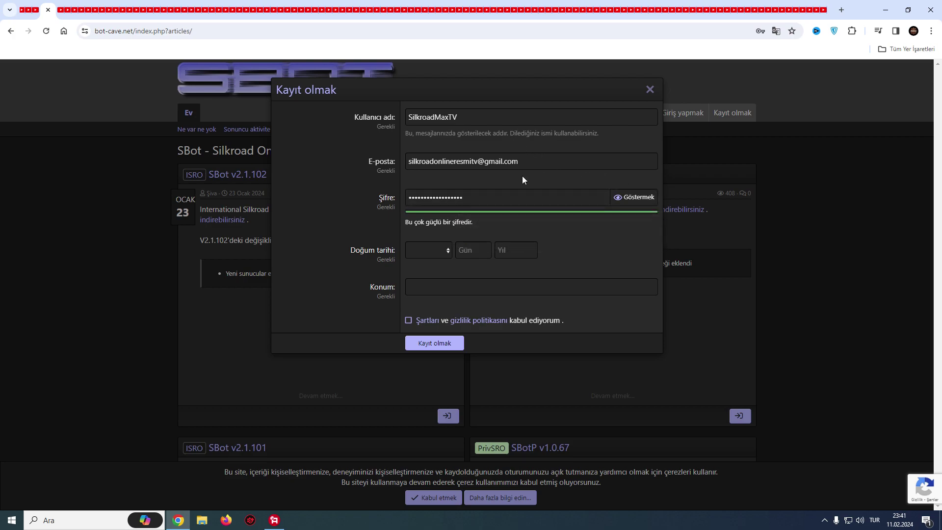
Set the birth date to Nisan 25, enter İstanbul as location, accept the terms, and submit.
left_click(435, 250)
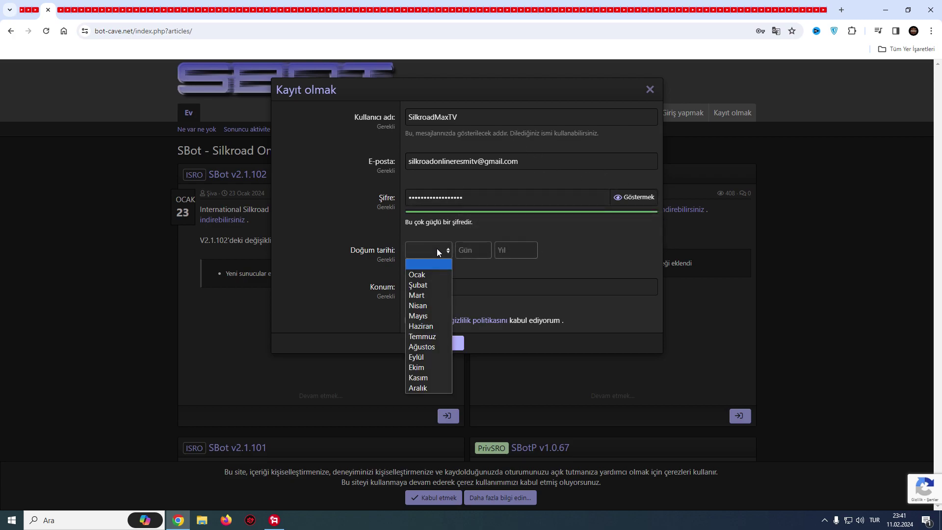
left_click(418, 305)
left_click(469, 249)
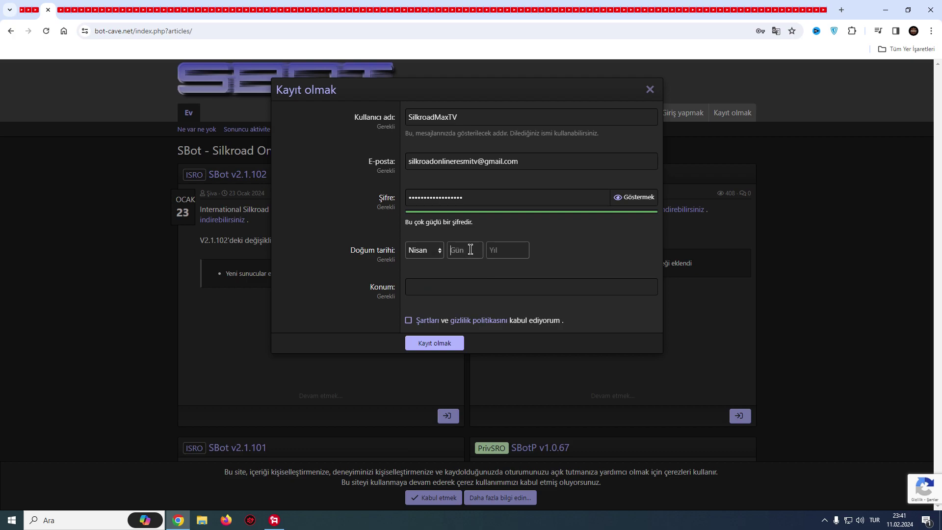
type("25")
left_click(502, 252)
left_click(441, 289)
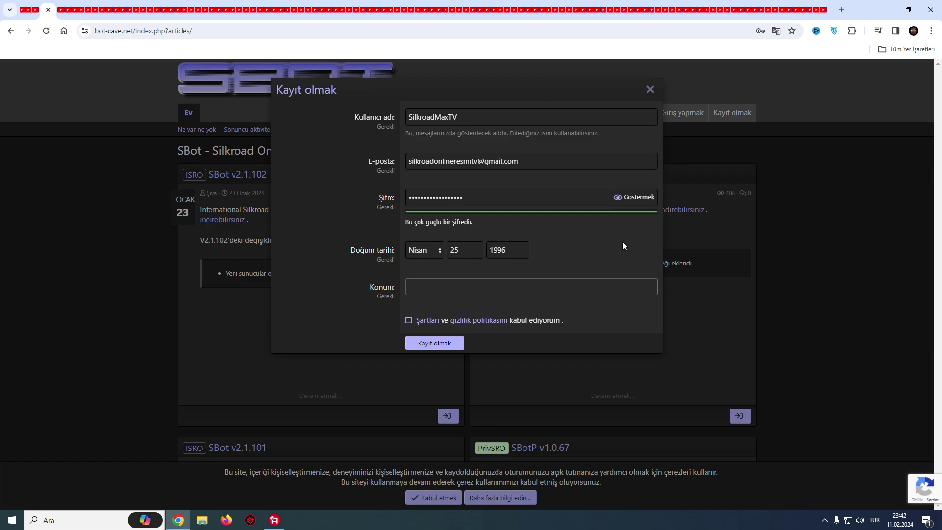
type("İstanbul")
left_click(408, 321)
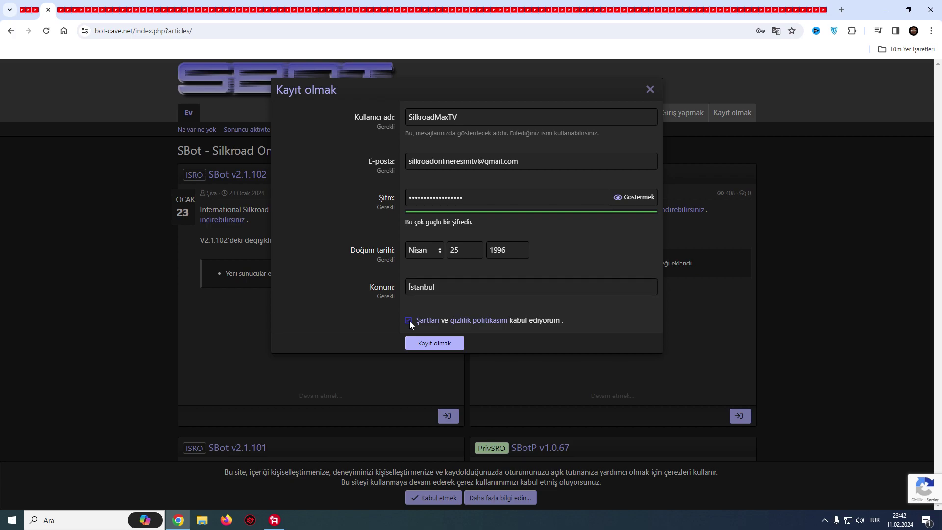
left_click(438, 344)
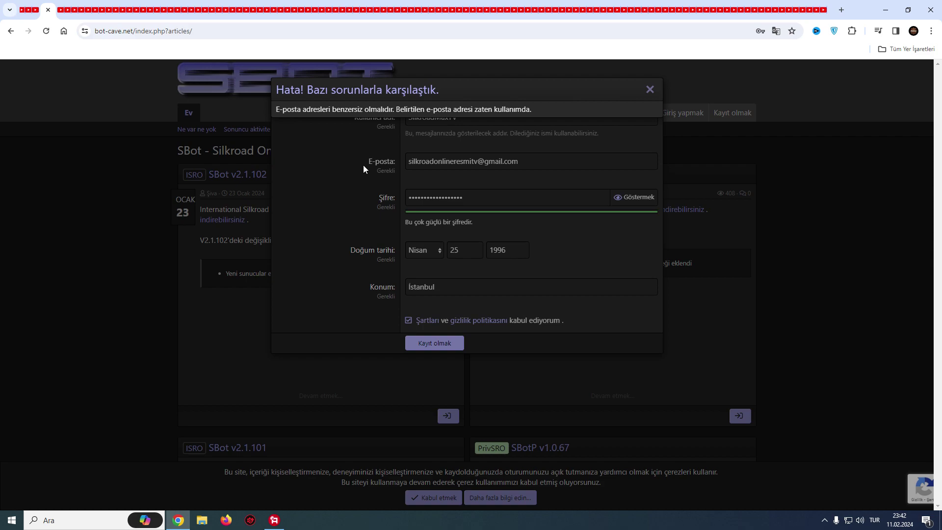
Close the e-mail-in-use error, the registration form and the browser's save-password prompt.
left_click(650, 91)
left_click(651, 91)
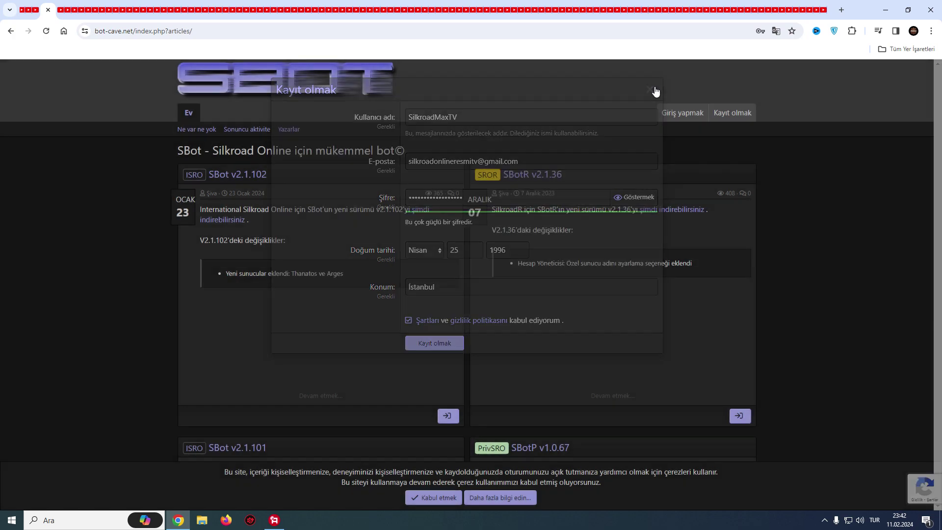
left_click(787, 55)
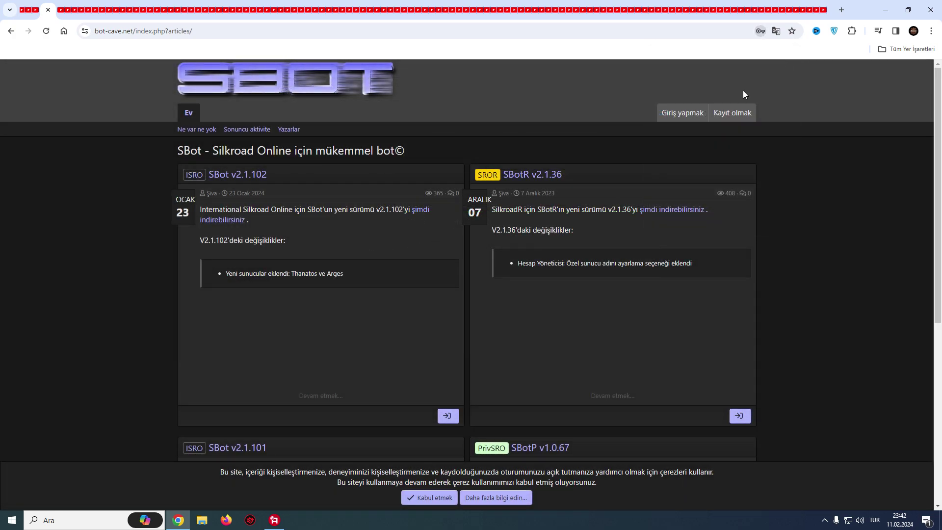
Log in to the forum with the account's e-mail address and password.
left_click(677, 115)
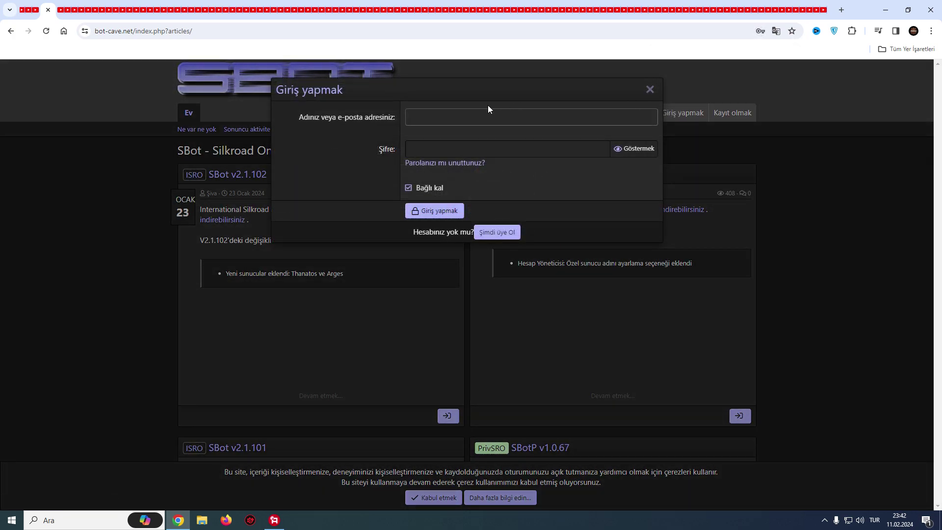
key("Tab")
type("***************")
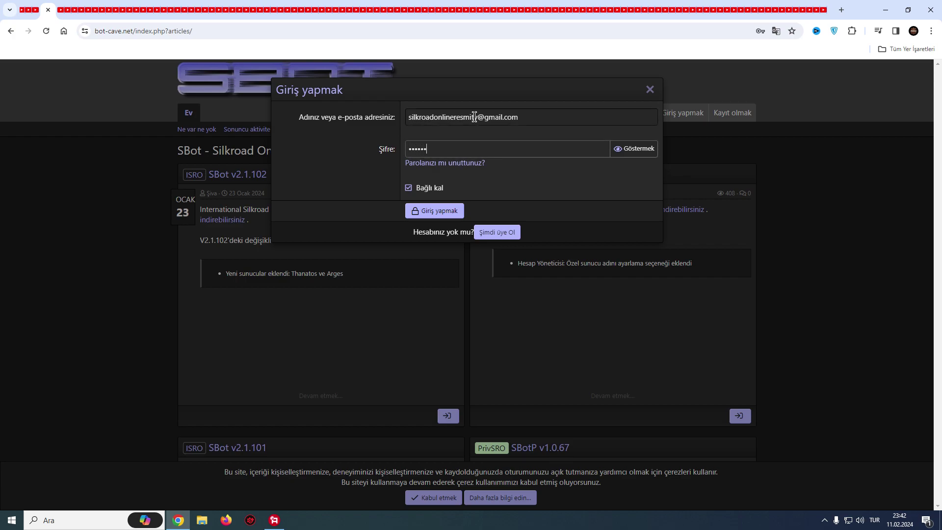
type("***")
left_click(438, 213)
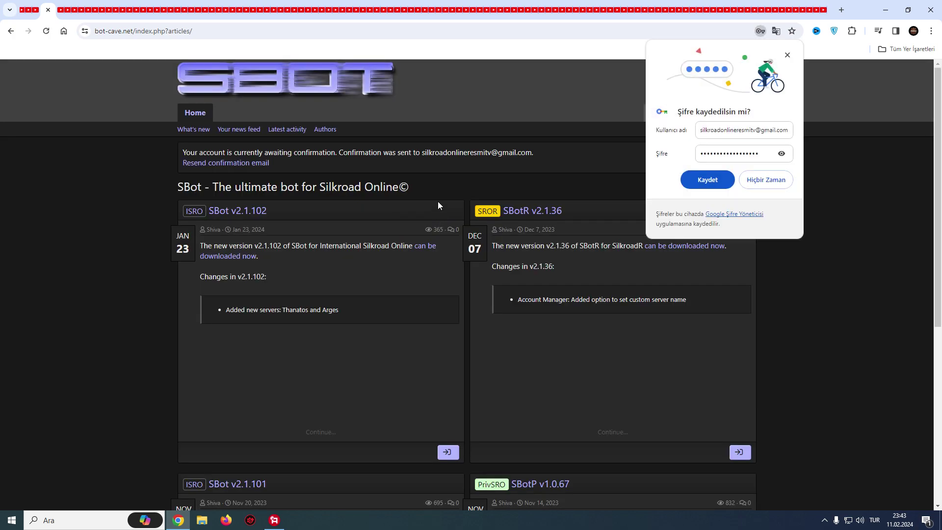
Decline saving the password with 'Hiçbir Zaman' and translate the forum page into Turkish.
left_click(768, 182)
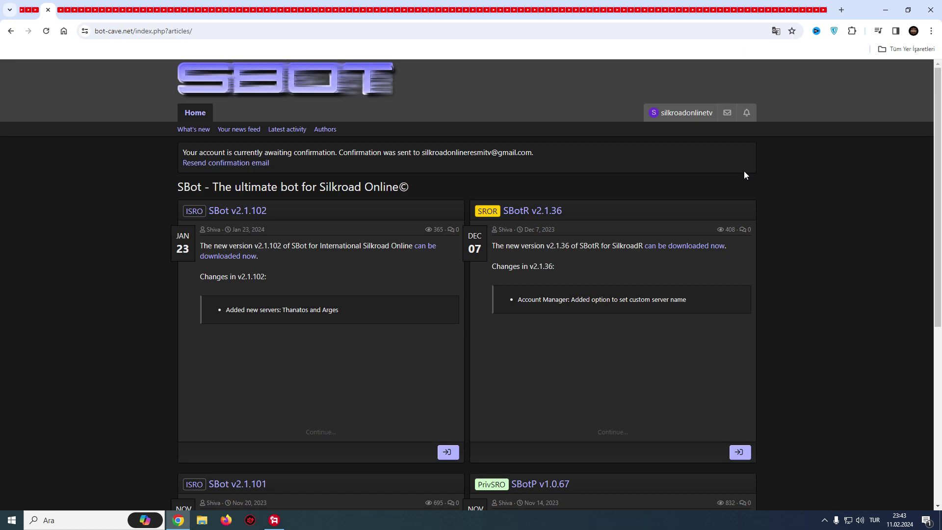
right_click(800, 195)
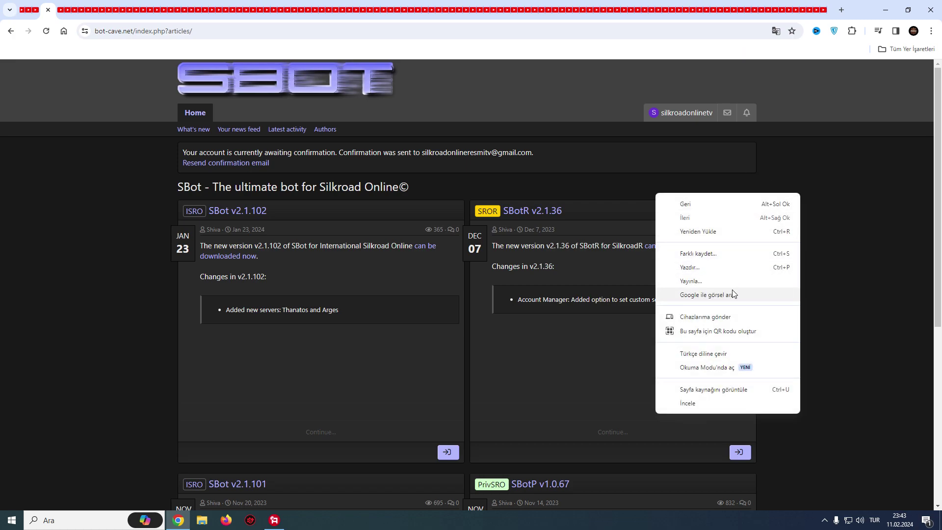
left_click(741, 356)
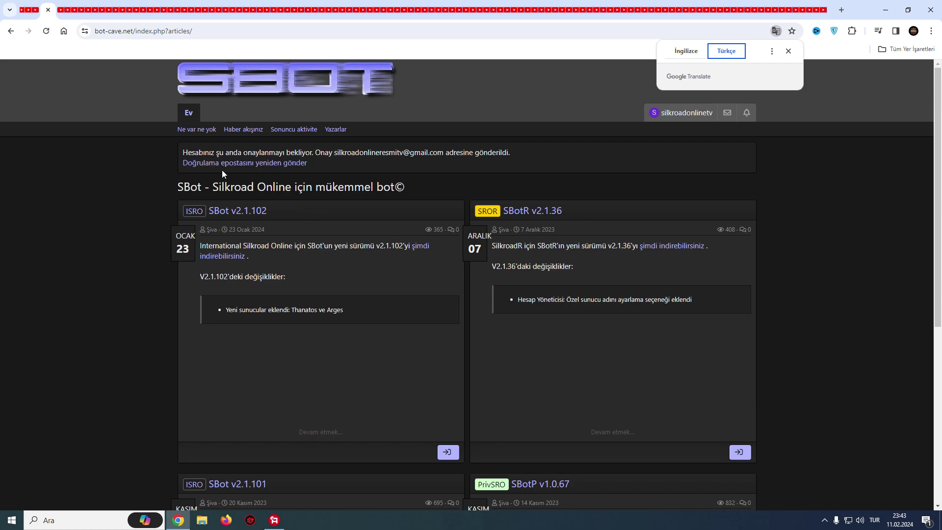
Load Gmail in a new browser tab by typing 'gma'.
right_click(43, 12)
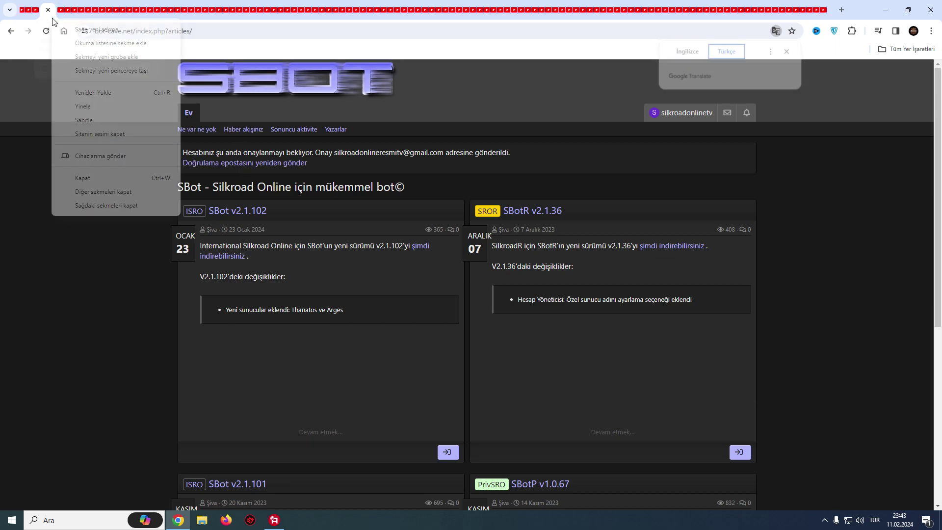
left_click(88, 32)
type("gma")
key("Return")
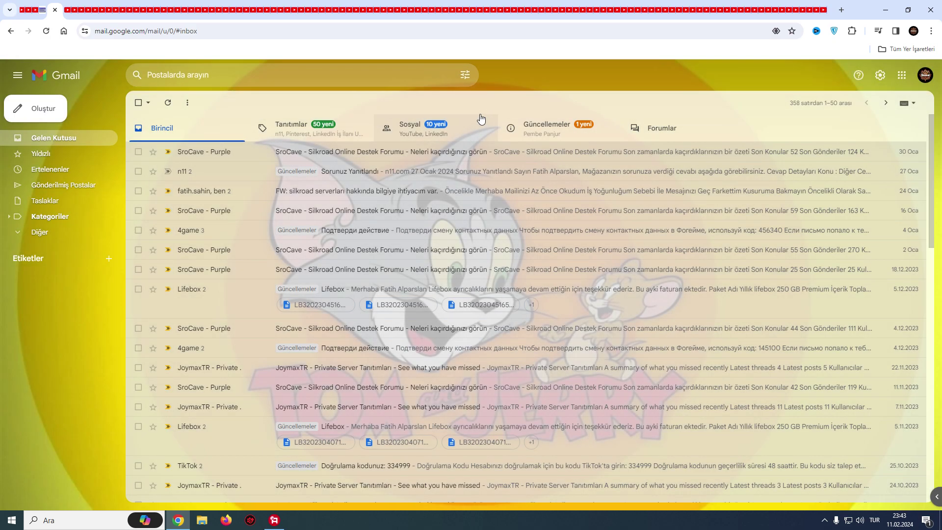
Show Gmail's Güncellemeler tab, resend the confirmation e-mail from the forum, then return to Gmail.
left_click(534, 127)
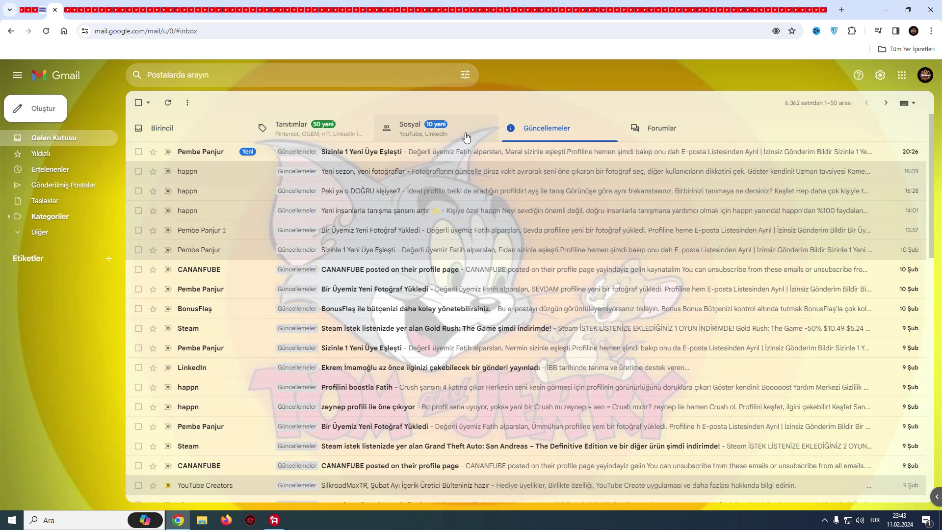
left_click(42, 9)
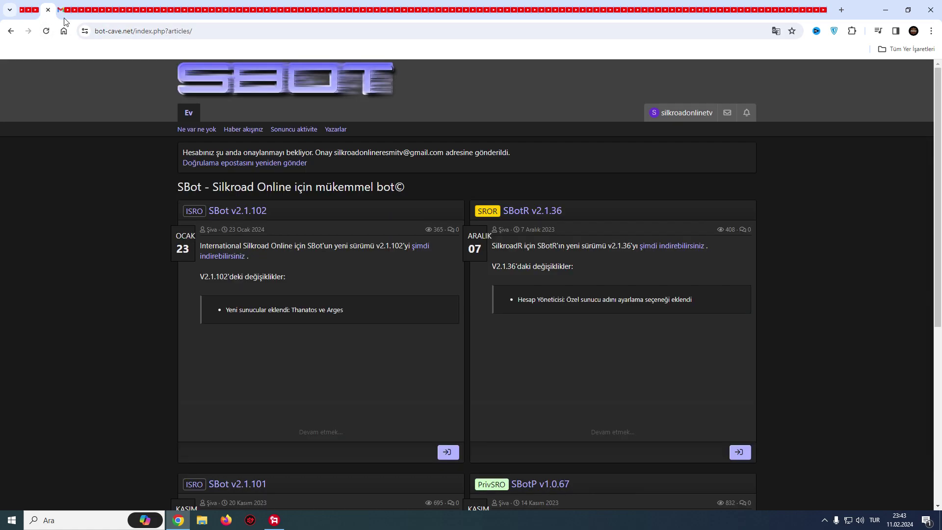
left_click(279, 162)
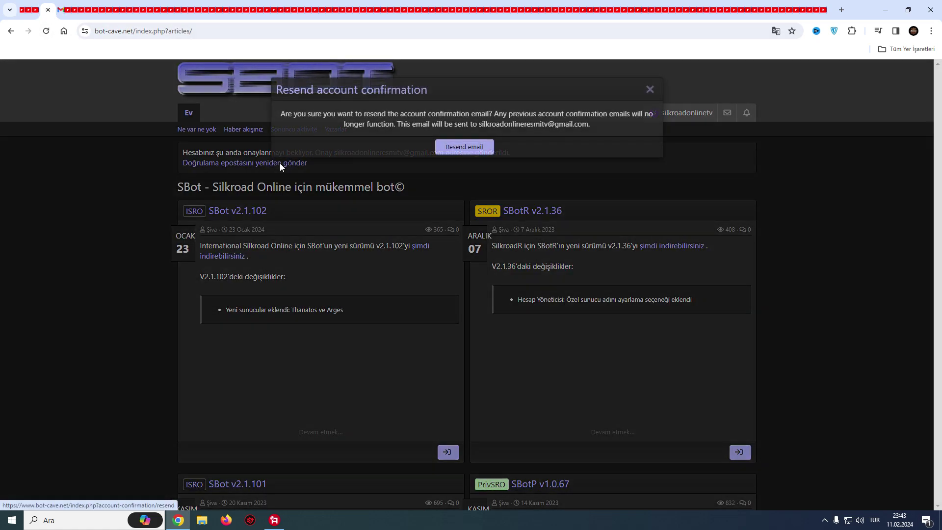
left_click(460, 147)
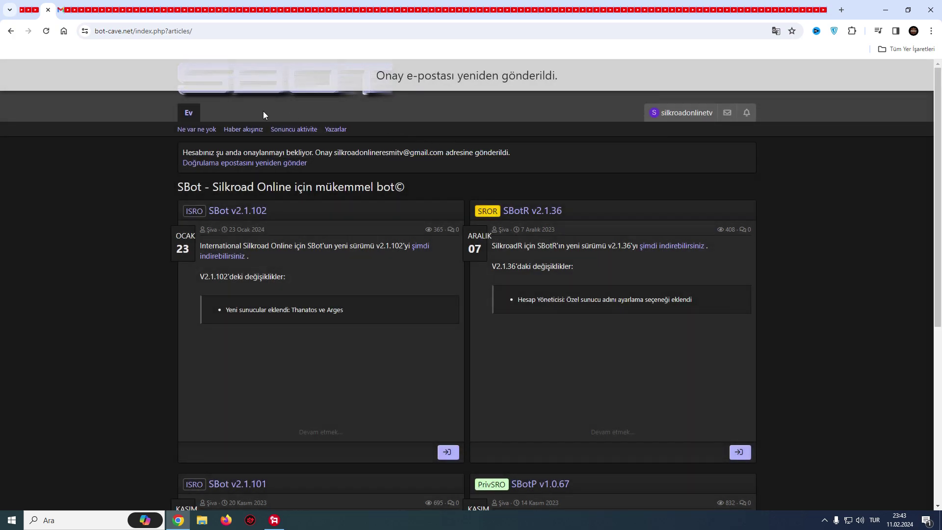
left_click(60, 9)
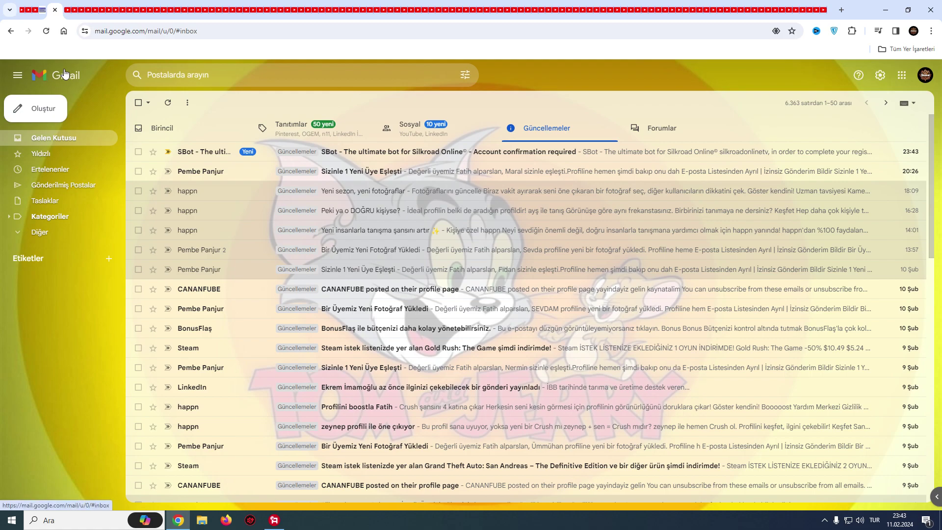
Follow the 'E-postanızı onaylayın' link in the SBot e-mail and translate the confirmation page into Turkish.
left_click(393, 153)
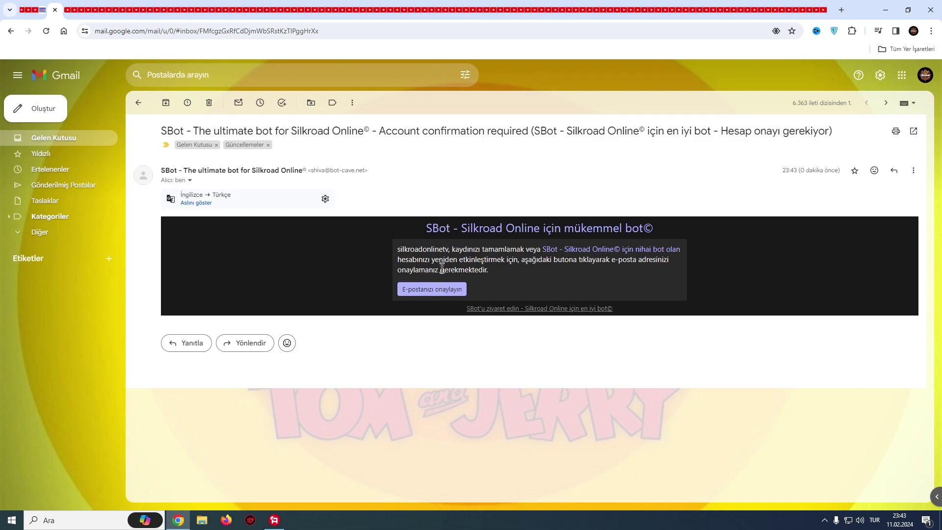
left_click(446, 293)
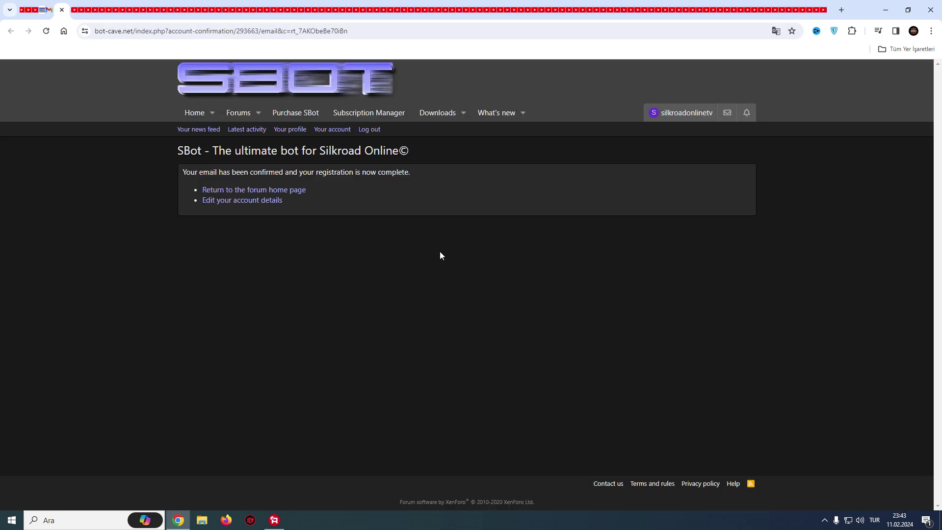
right_click(409, 246)
left_click(478, 408)
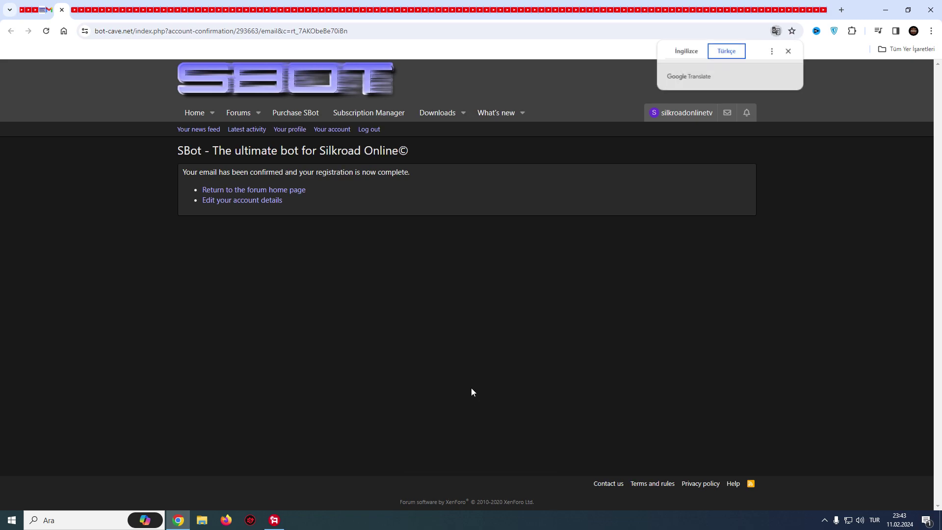